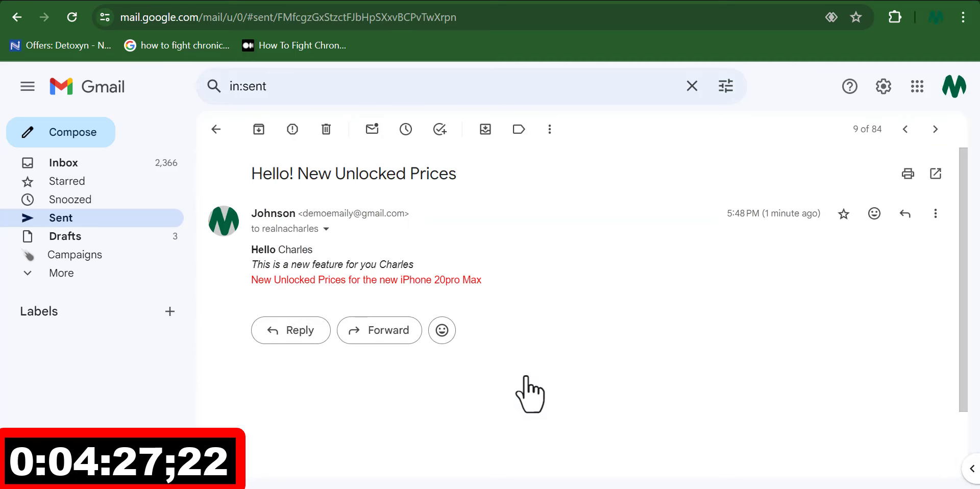
- Scroll the Mailmeteor homepage down to its Recommended by Google section
double_click(256, 249)
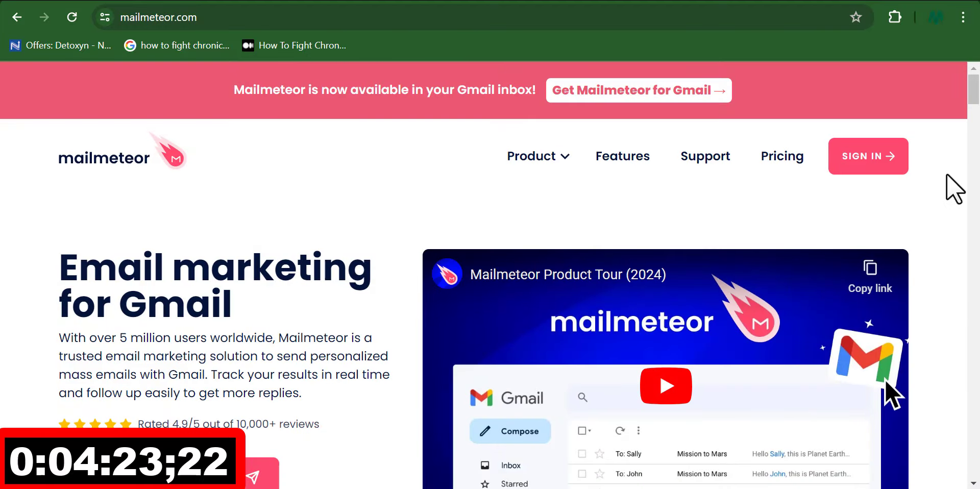
drag(974, 91, 976, 225)
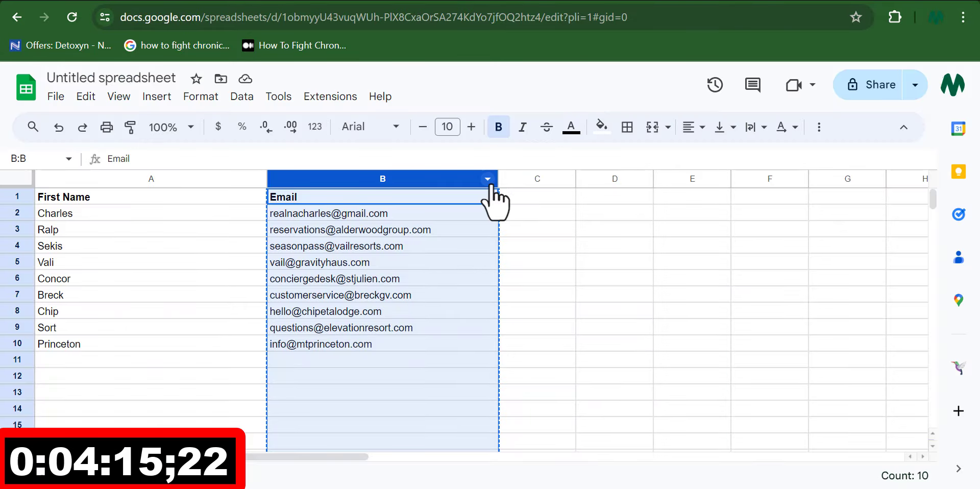
- Deselect the Email column, select an empty cell, and bring up the Extensions add-on options
right_click(496, 180)
click(438, 177)
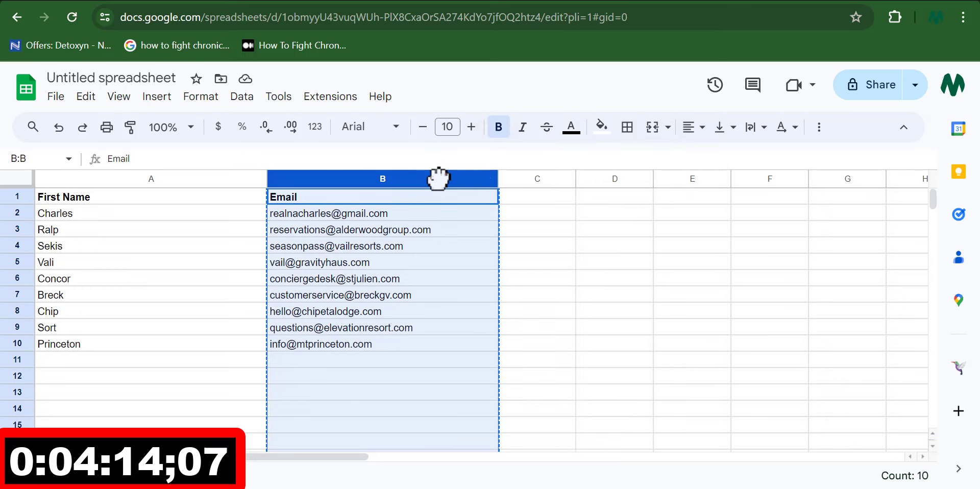
click(544, 267)
click(651, 295)
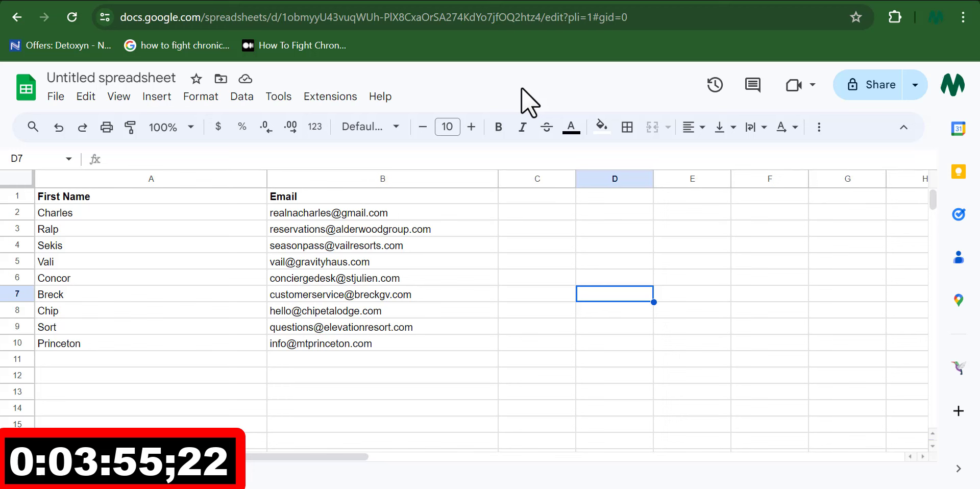
click(332, 97)
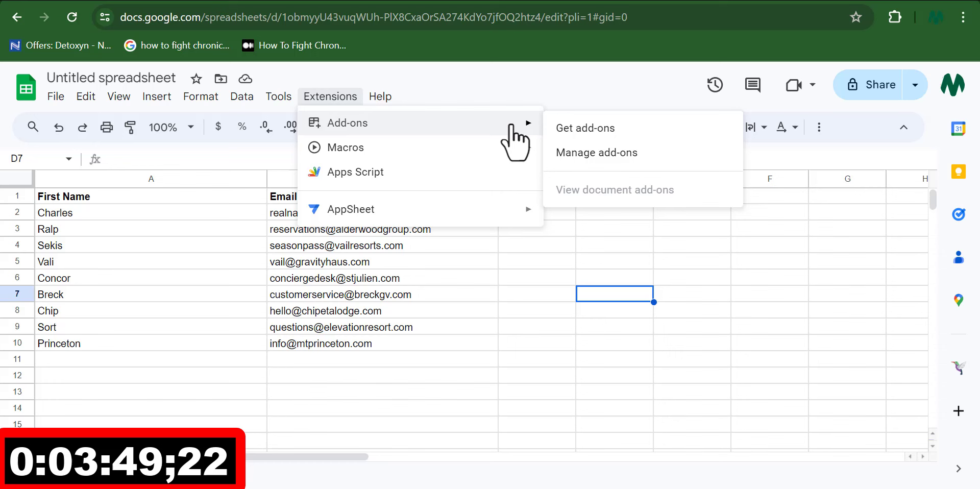
mouse_move(349, 123)
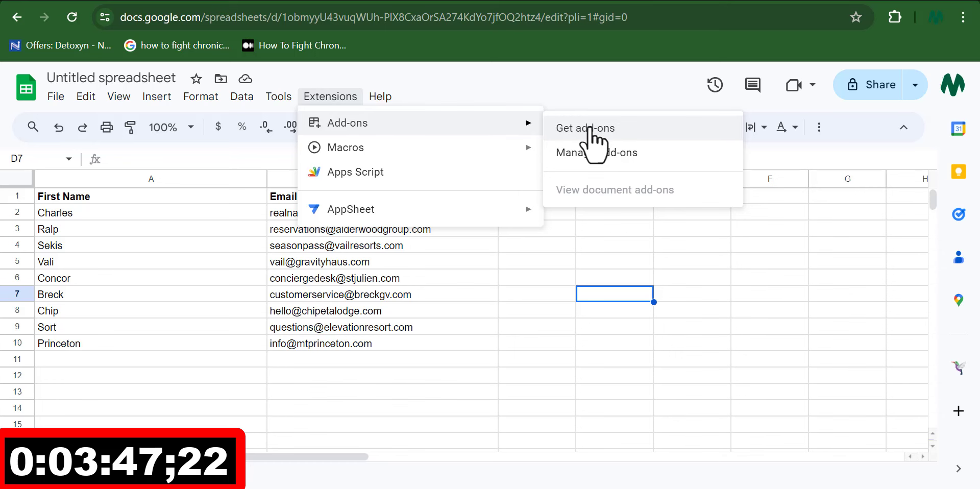
- Find the Mailmeteor listing through Get add-ons and start installing it
click(586, 134)
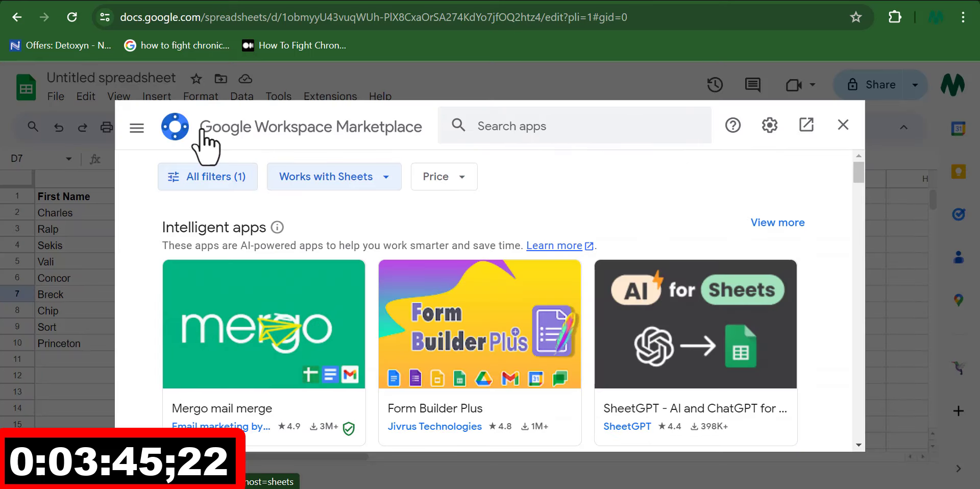
mouse_move(224, 138)
mouse_down()
mouse_move(240, 126)
mouse_move(341, 138)
mouse_up()
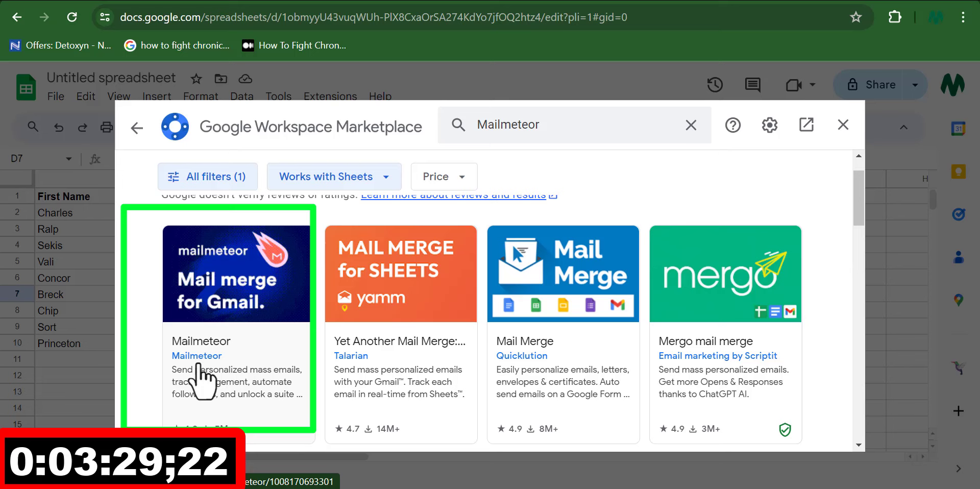
click(221, 352)
click(699, 251)
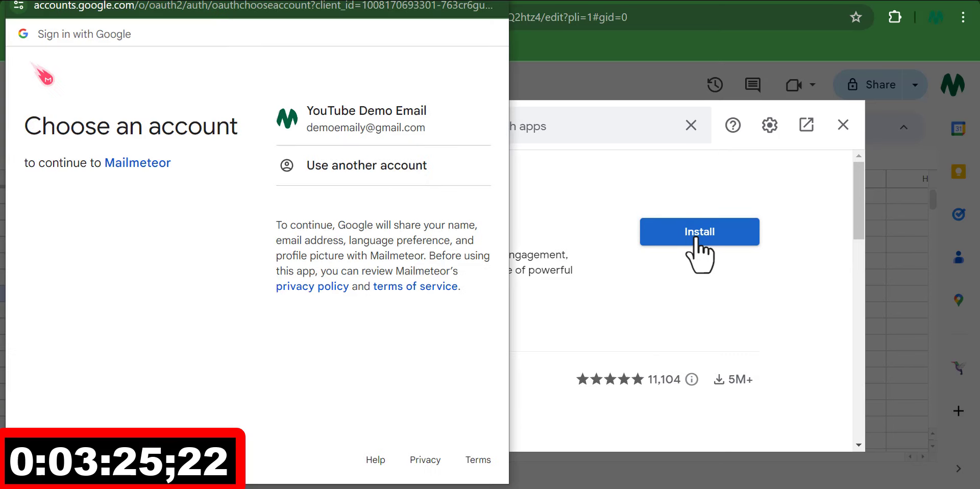
- Sign in with the Google account, grant Mailmeteor its permissions, and dismiss the install confirmation
click(385, 146)
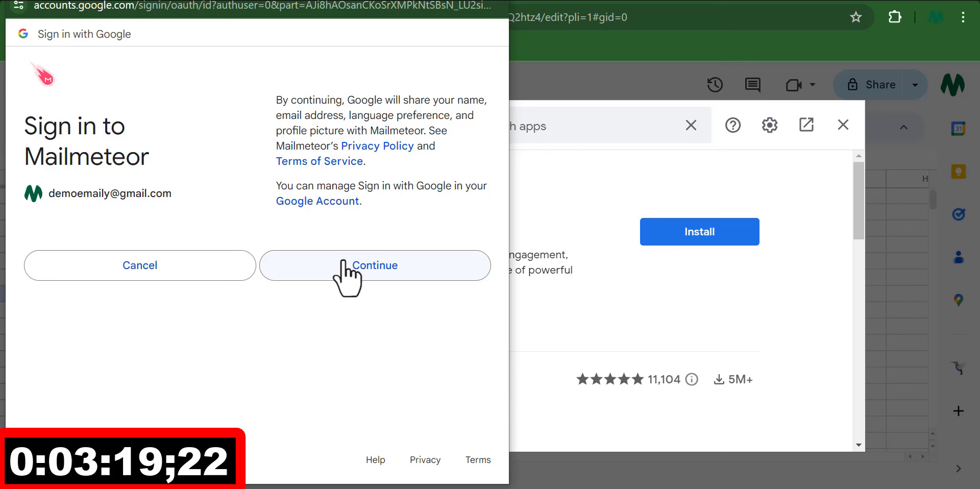
click(378, 270)
click(379, 444)
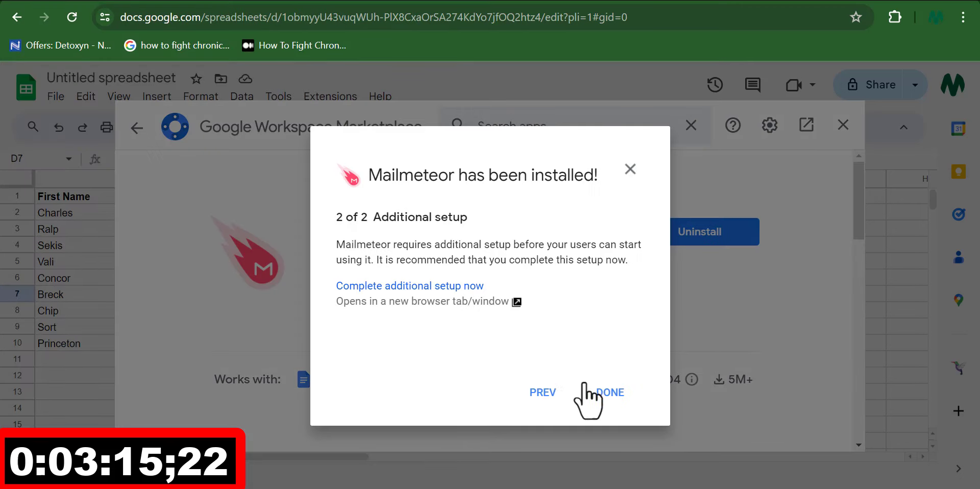
click(609, 393)
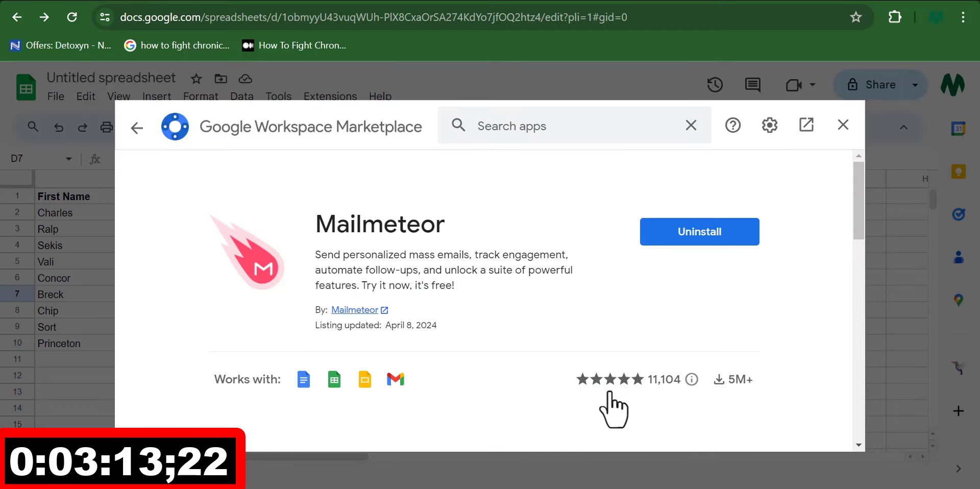
- Close the marketplace and start a new Mailmeteor campaign with sender name 'Johnson'
click(843, 124)
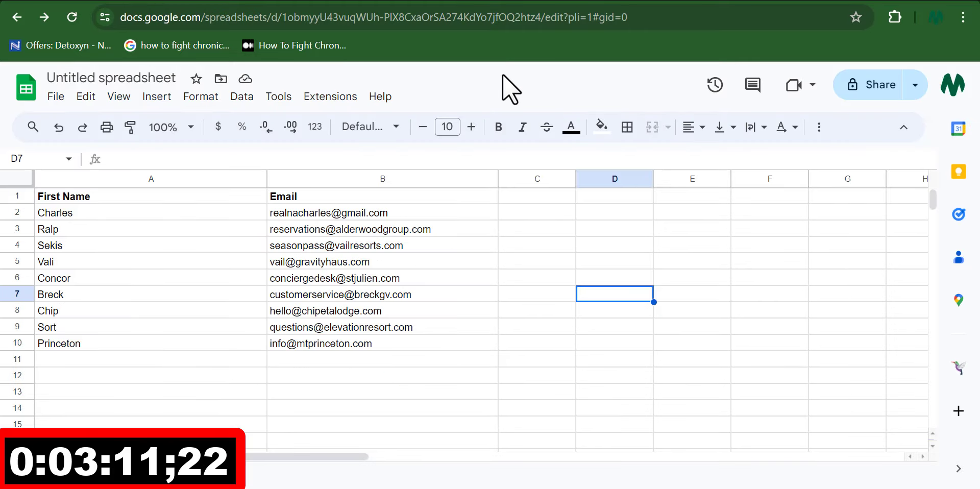
click(332, 98)
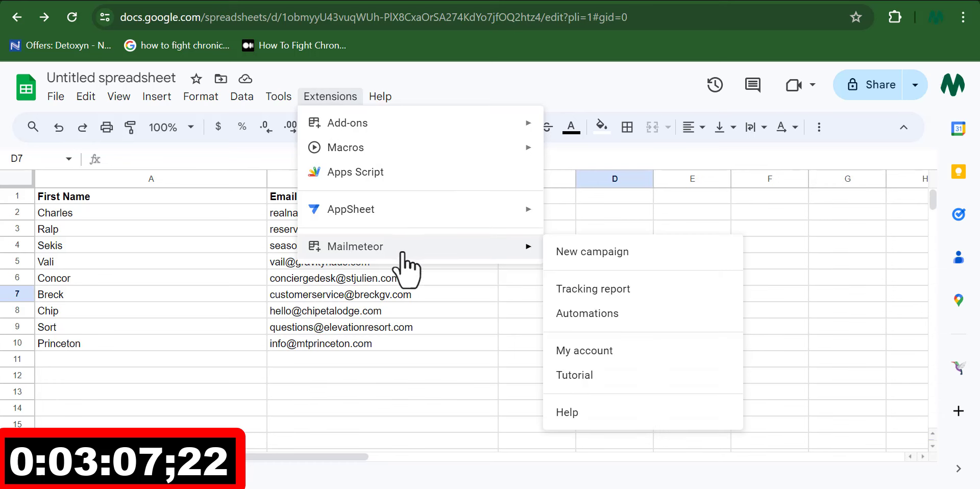
mouse_move(355, 247)
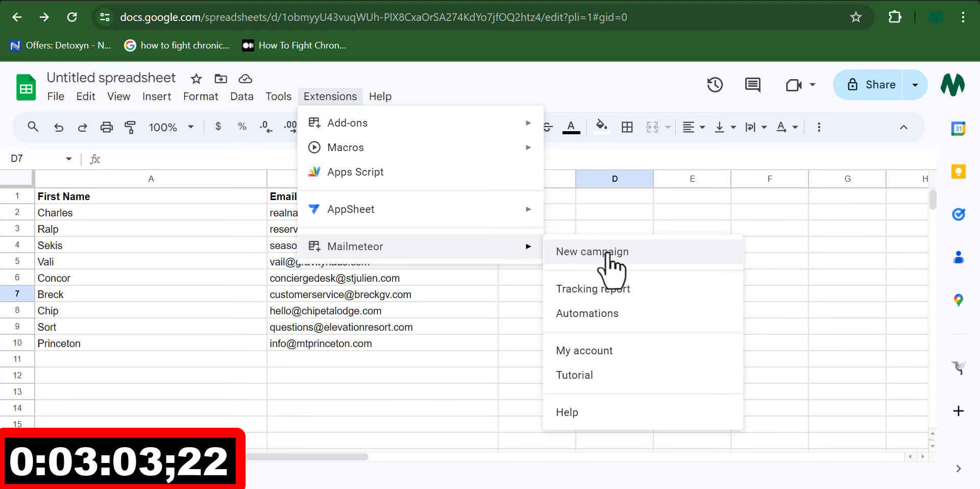
click(605, 254)
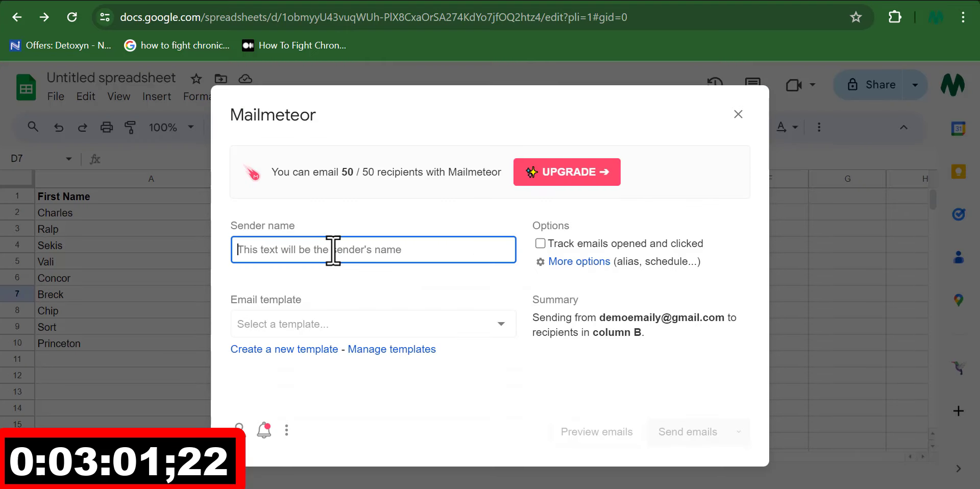
text(Johnson)
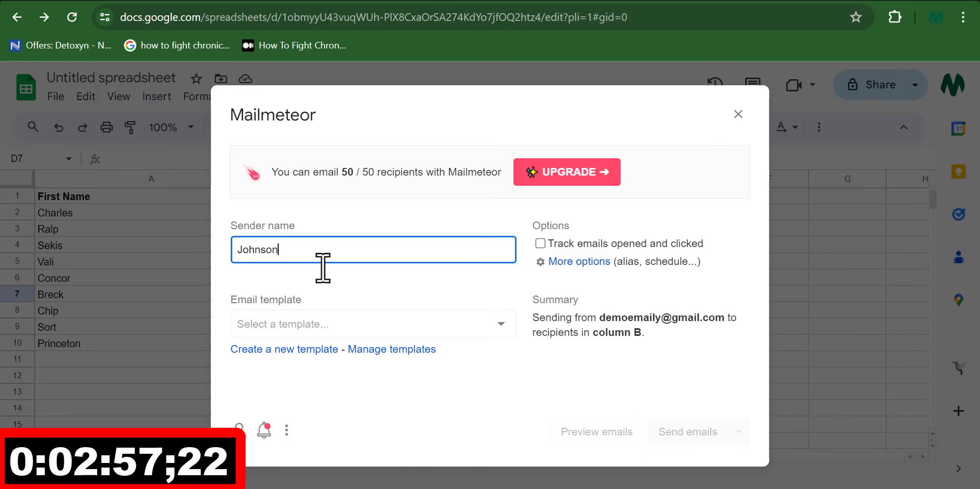
- Create a new template with subject 'Hello! New Unlocked Prices' and an iPhone 20pro Max price message
click(270, 351)
text(o! New Unlocked Prices)
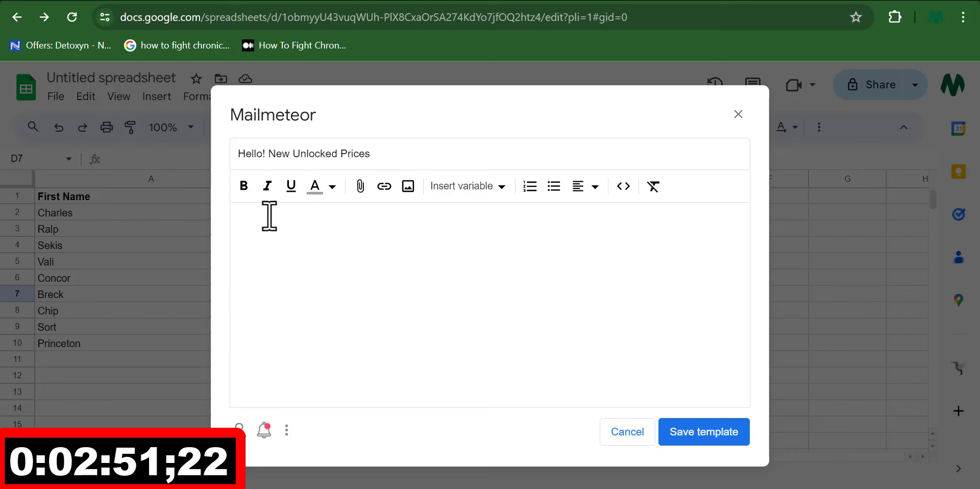
click(269, 235)
text(He)
text(his is a new )
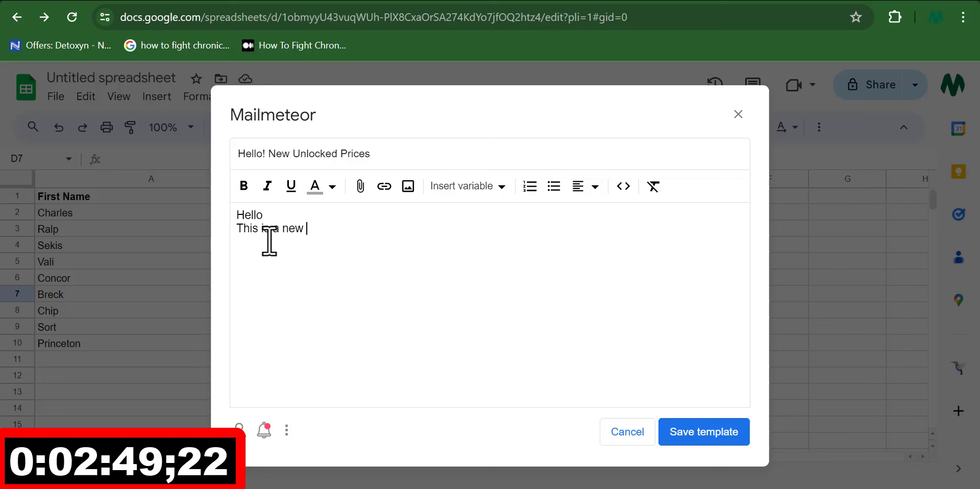
text(Unlocked P)
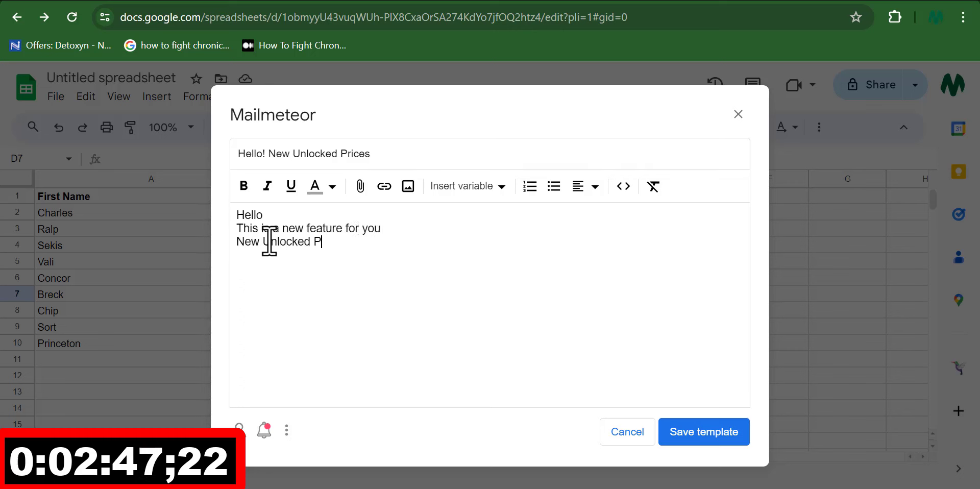
text(e new iphonw )
text( 20 O)
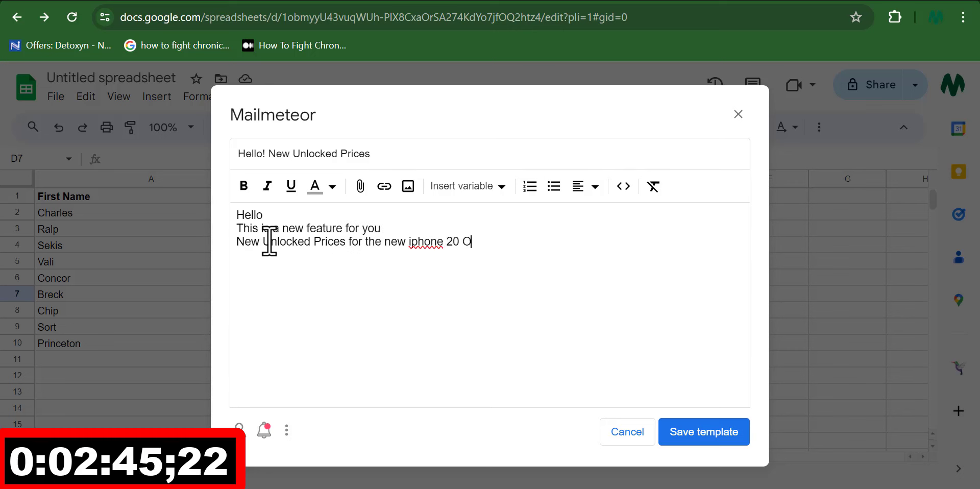
key(BackSpace)
key(BackSpace)
text(pro Max)
- Correct the misspelled iphone and place the caret after Hello for a variable
right_click(426, 240)
click(449, 15)
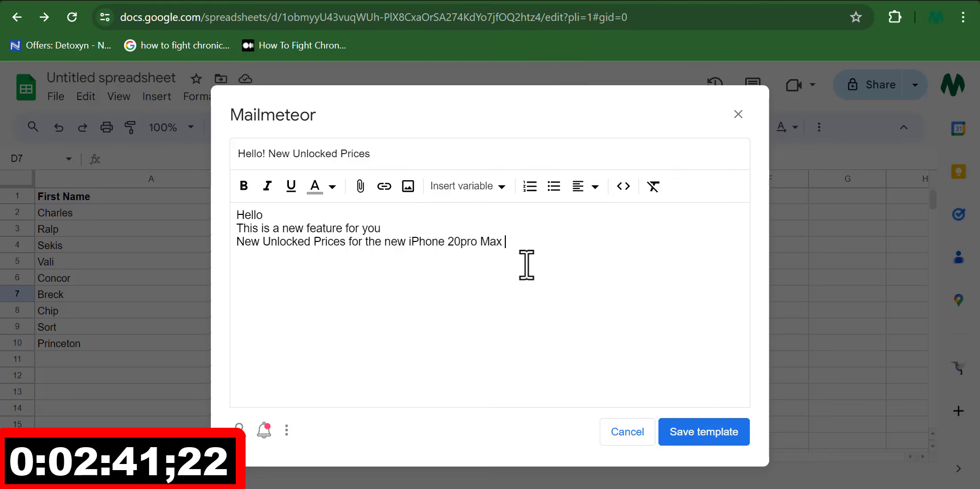
click(274, 218)
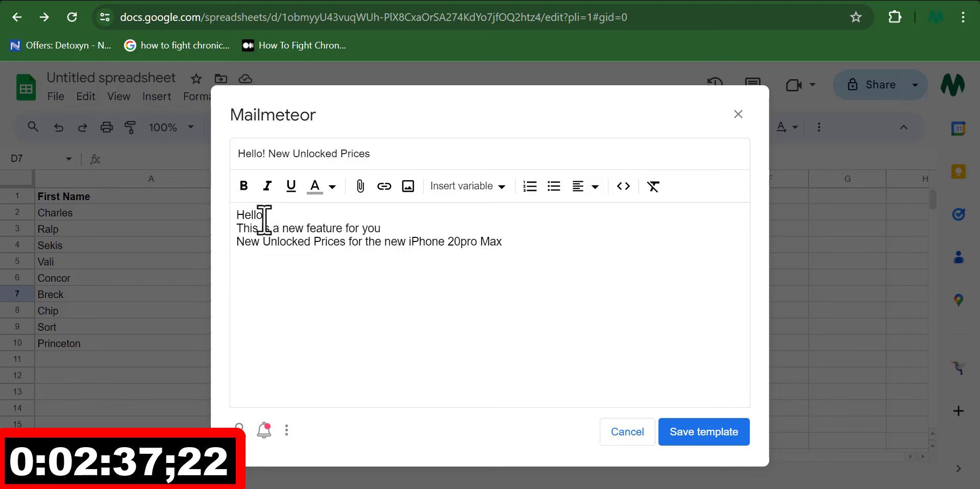
click(502, 188)
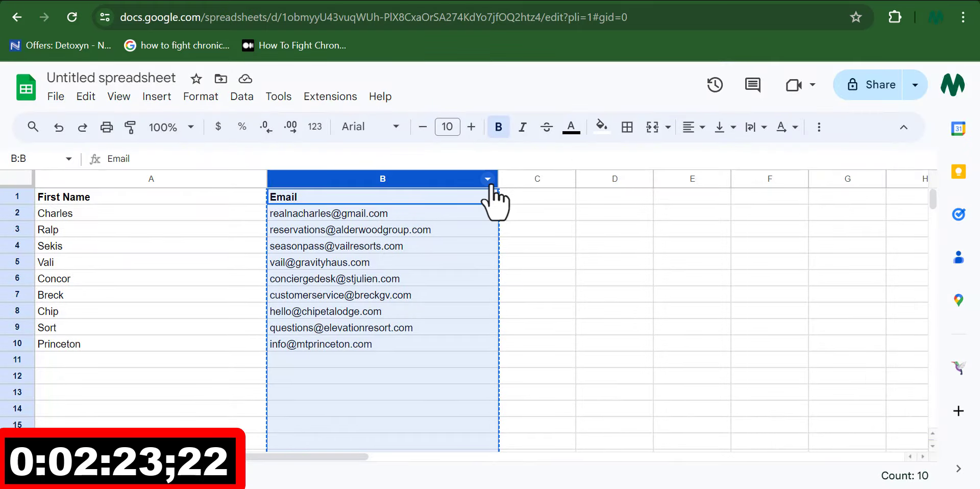
right_click(489, 179)
click(438, 176)
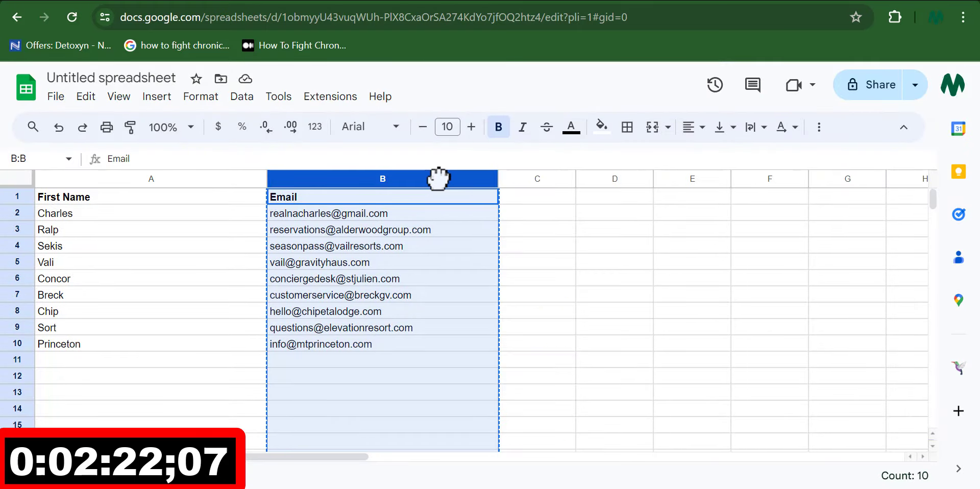
click(544, 268)
click(648, 296)
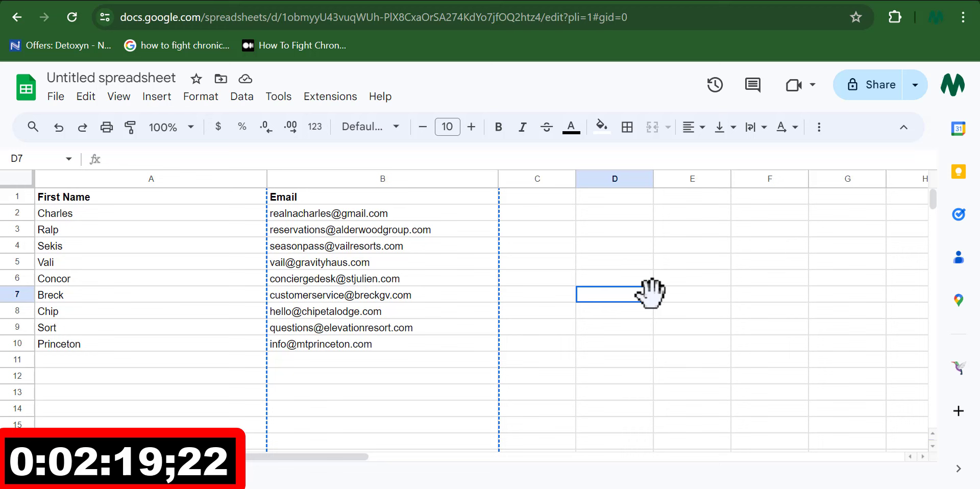
mouse_move(930, 196)
mouse_down()
mouse_move(929, 236)
mouse_move(927, 181)
mouse_up()
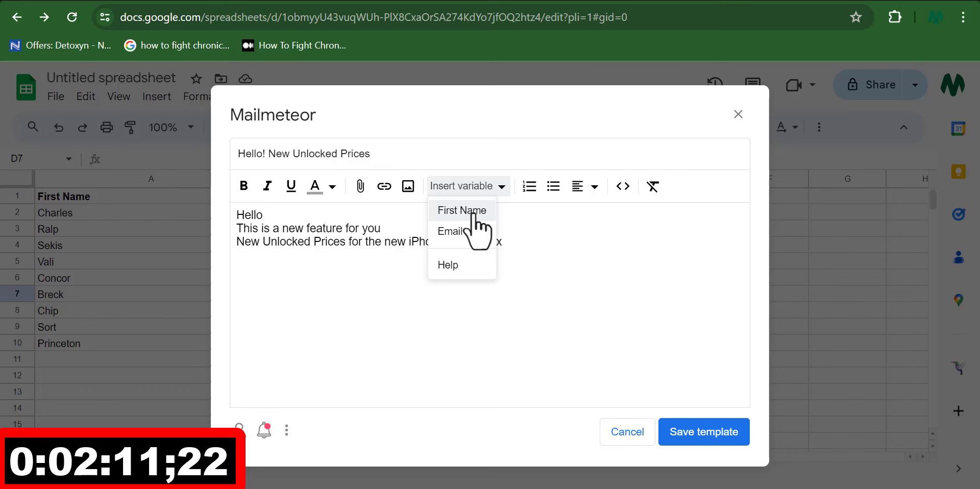
- Insert the First Name variable so the greeting reads 'Hello {{ First Name }}'
click(473, 214)
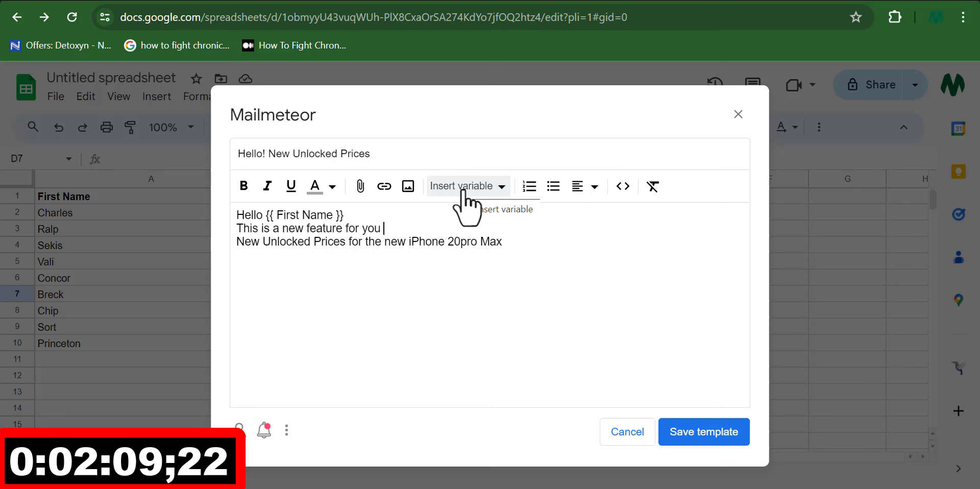
click(501, 187)
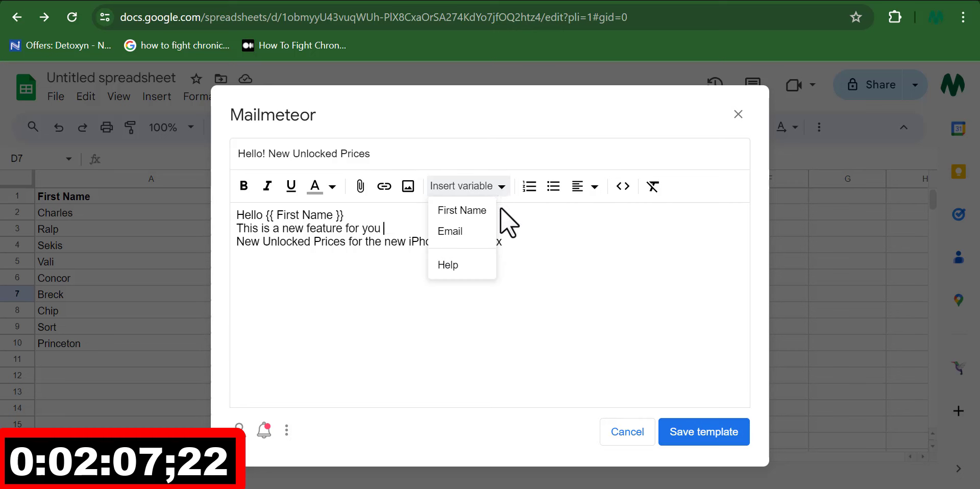
- Add First Name to the second line, bold 'Hello', and colour the third line red
click(473, 215)
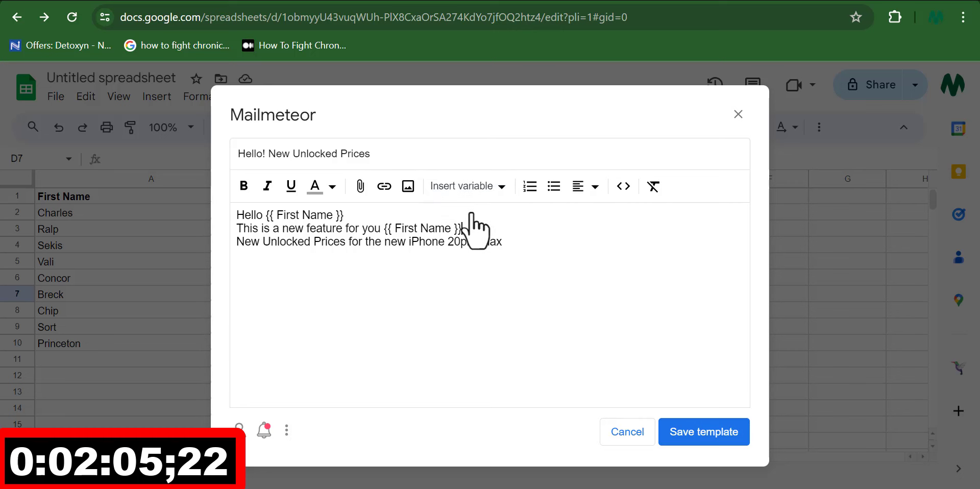
double_click(250, 215)
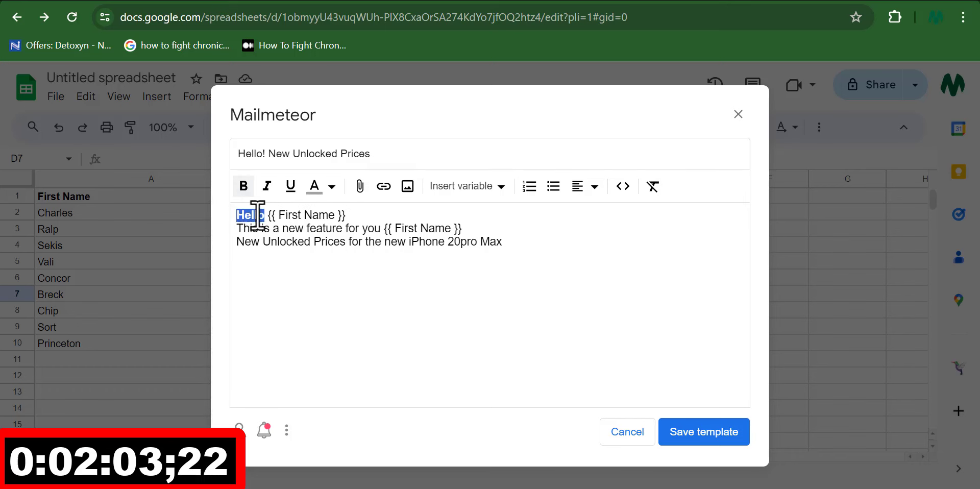
click(244, 186)
drag(237, 241, 515, 242)
click(332, 187)
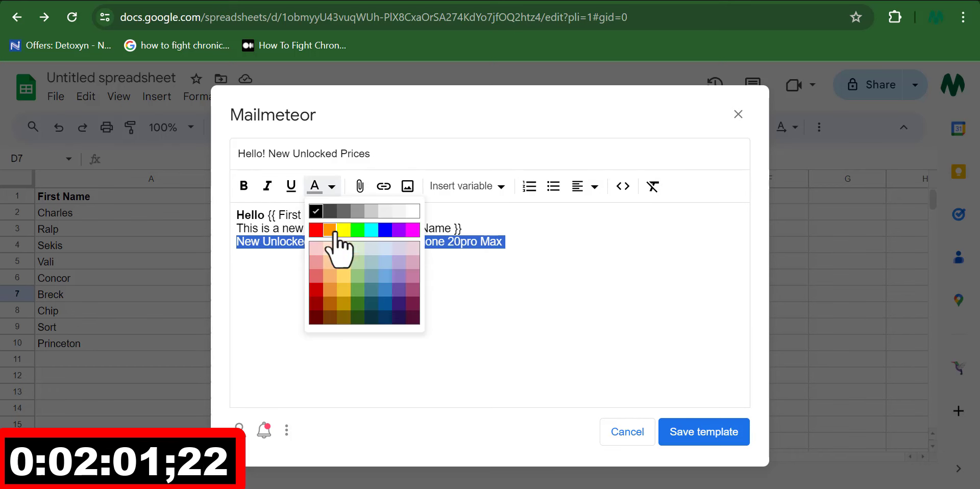
click(316, 230)
- Italicize the second line and save the template
drag(238, 229, 463, 228)
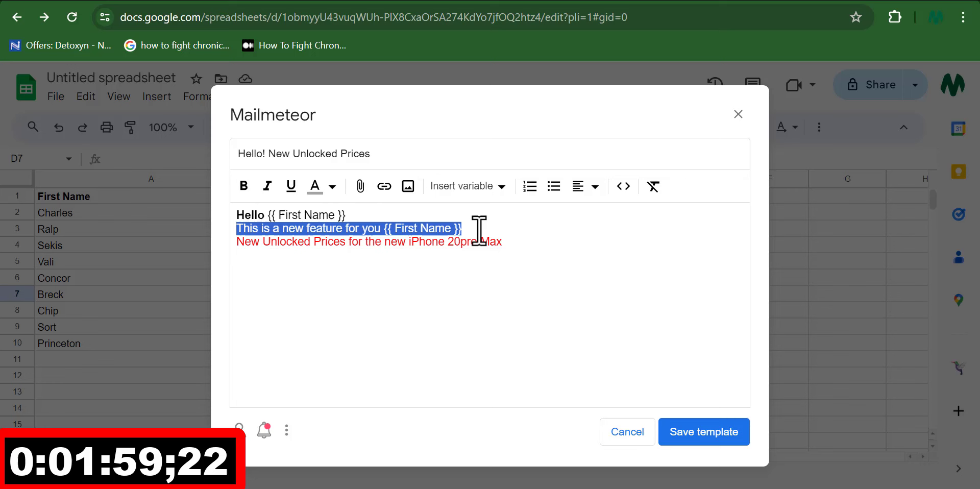
click(266, 186)
click(310, 241)
click(549, 255)
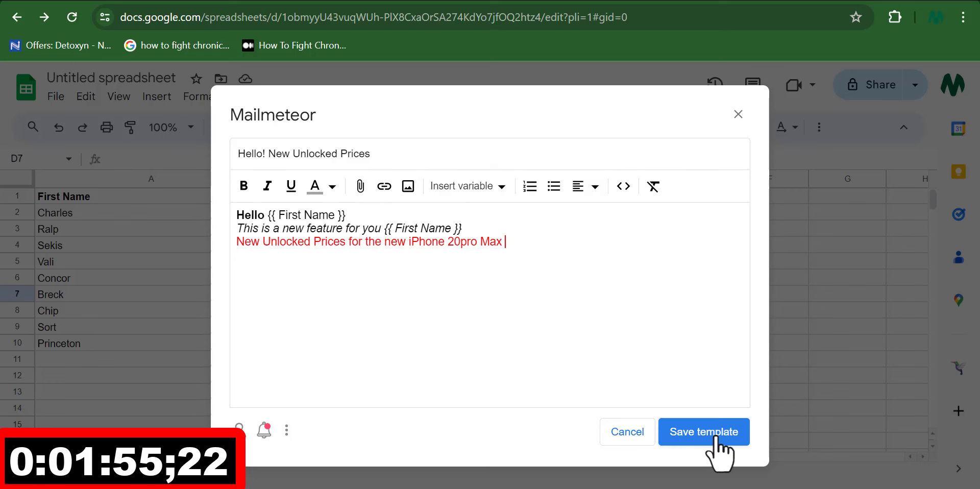
click(717, 437)
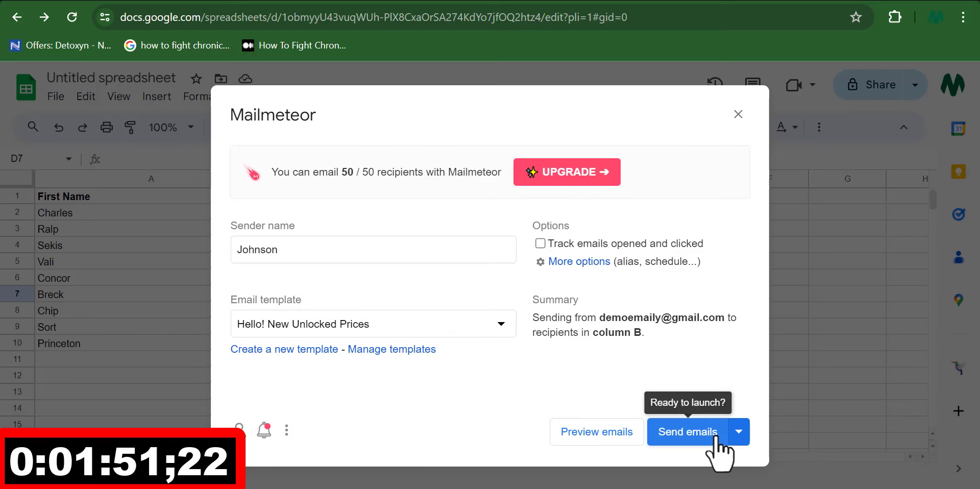
- Check the extra Send emails options, then launch the campaign to all recipients
click(739, 432)
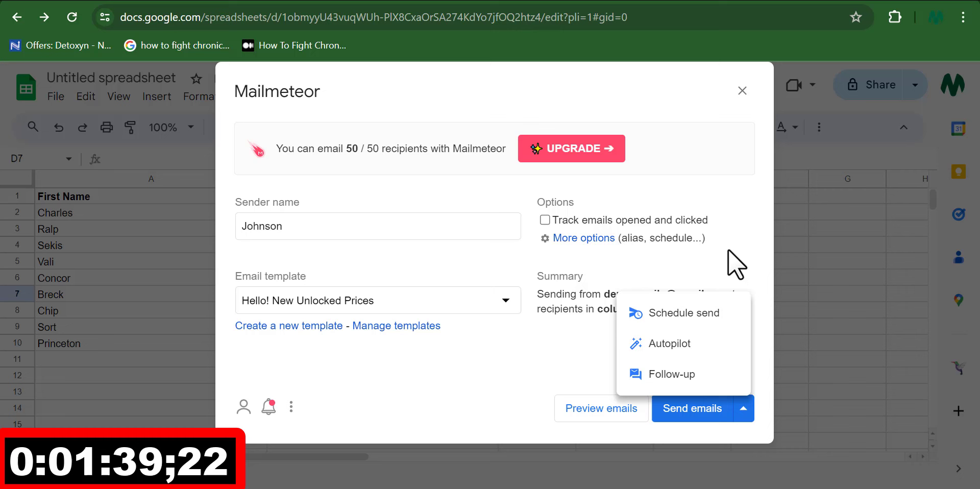
click(745, 411)
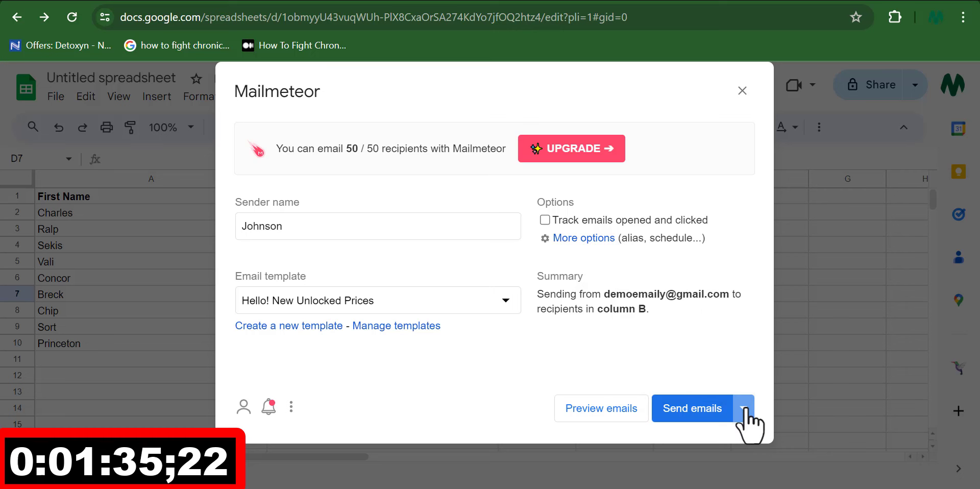
click(745, 411)
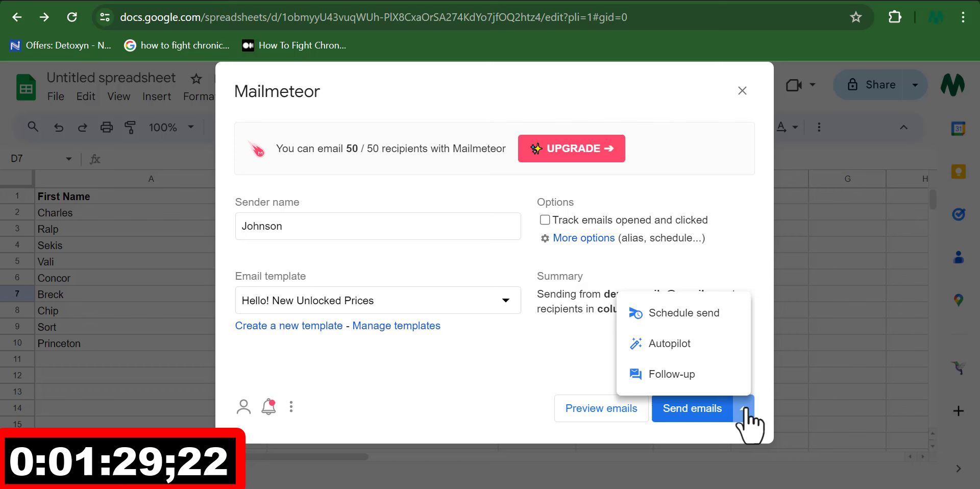
click(744, 410)
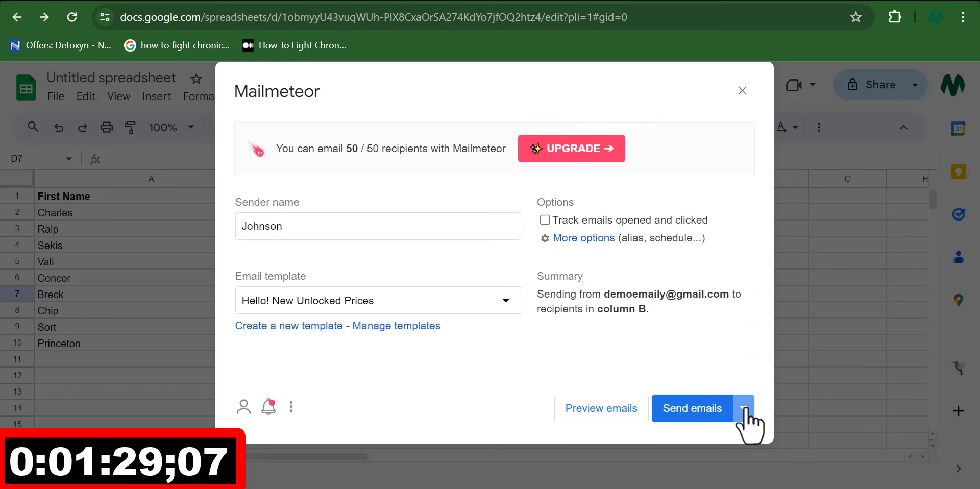
click(697, 413)
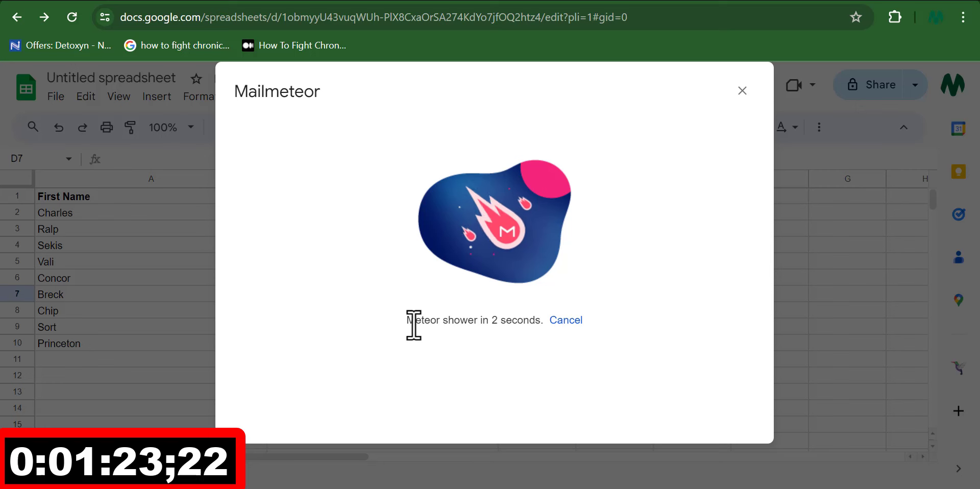
- Wait for the send to finish and highlight the 'All emails have been sent.' confirmation
mouse_move(414, 321)
mouse_down()
mouse_move(507, 323)
mouse_move(565, 365)
mouse_up()
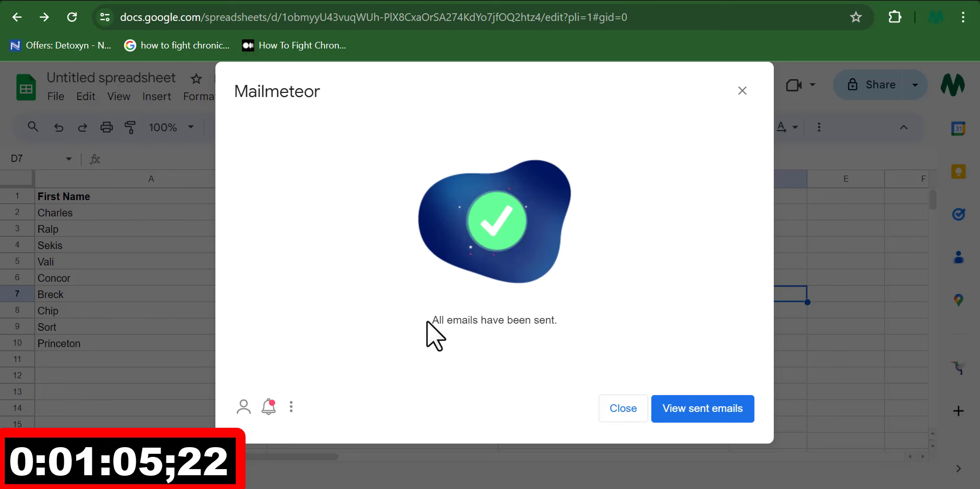
drag(432, 320, 549, 320)
click(657, 316)
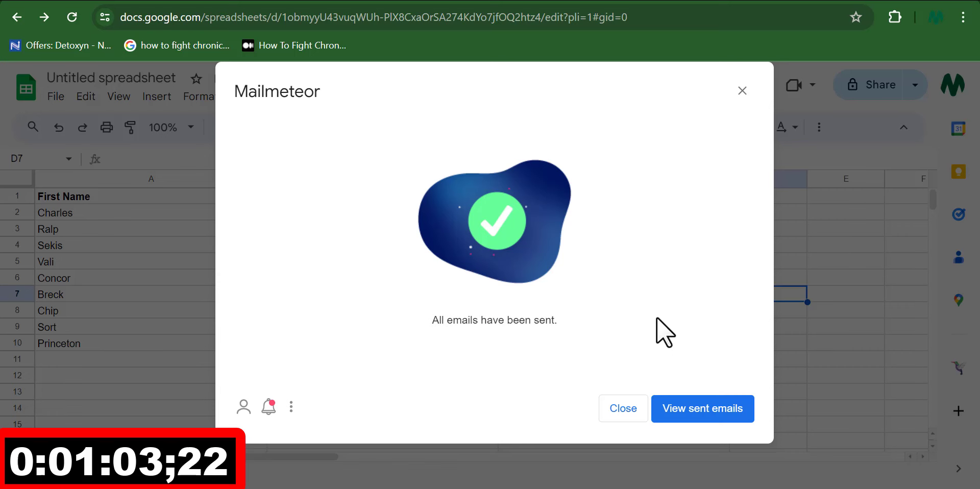
- Open the sent 'Hello! New Unlocked Prices' email to Charles and highlight the personalised 'Charles' greeting
click(714, 411)
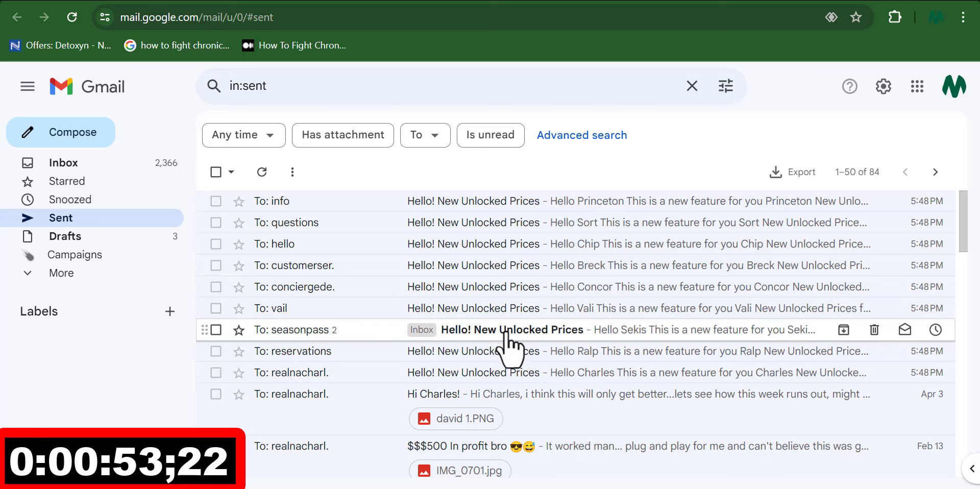
click(528, 378)
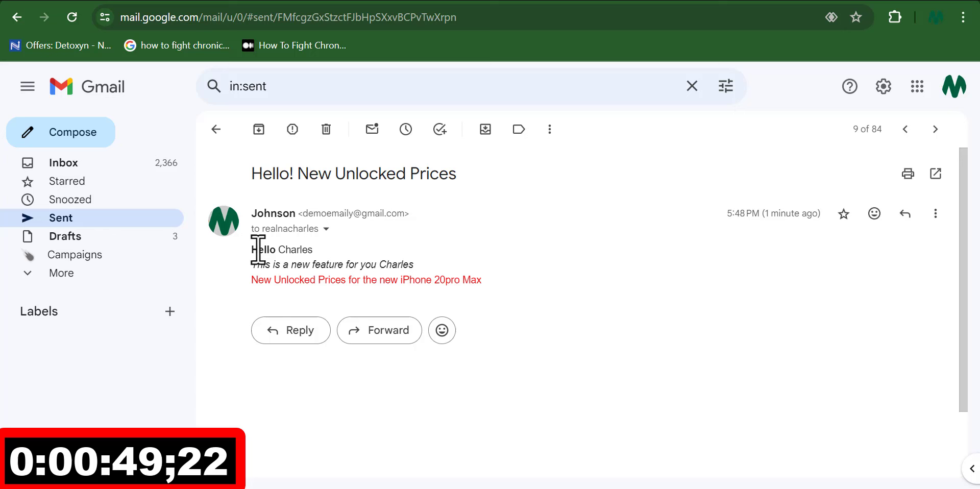
drag(256, 249, 317, 236)
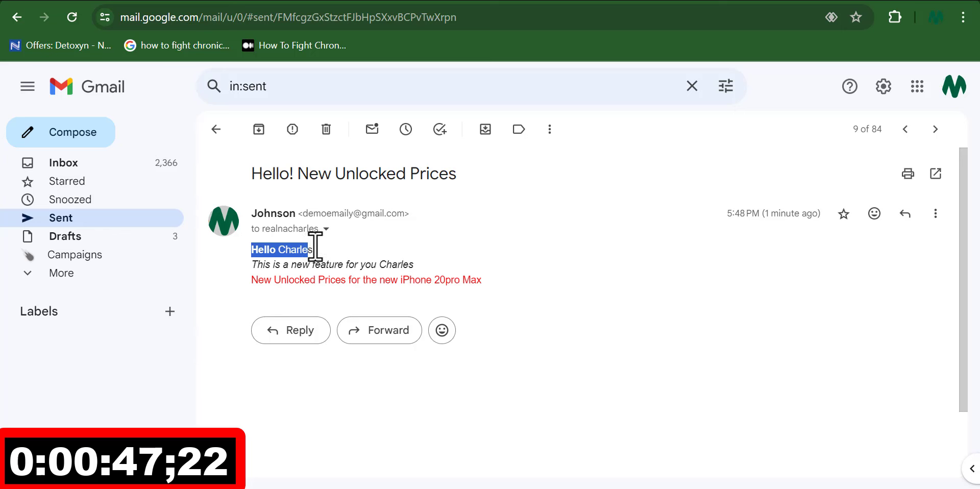
click(320, 248)
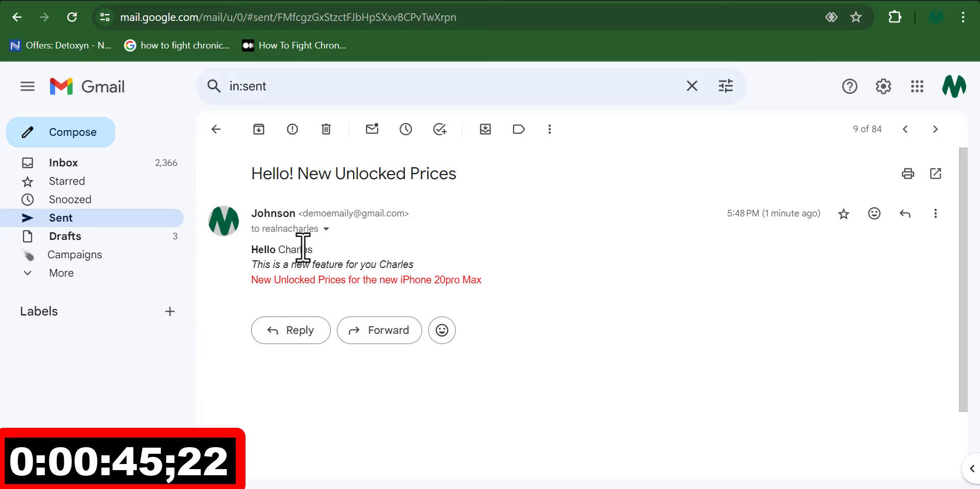
drag(316, 250, 280, 249)
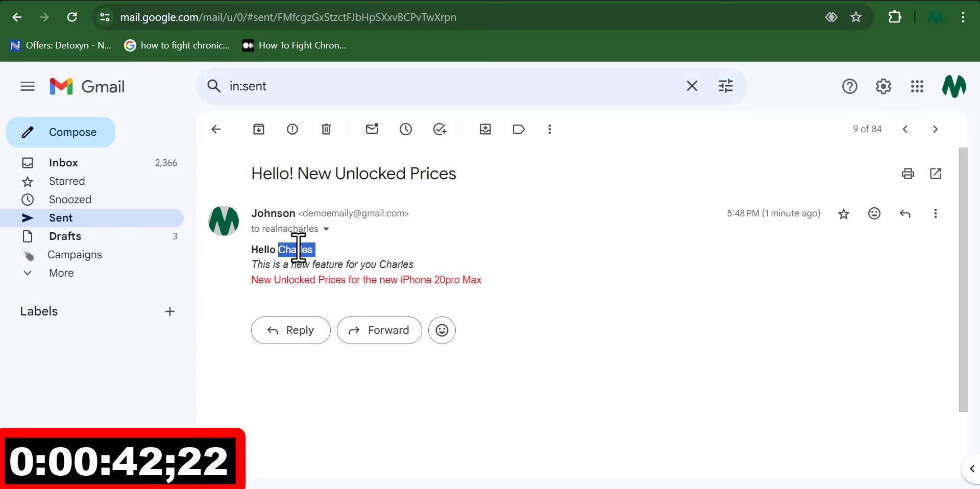
drag(414, 264, 380, 264)
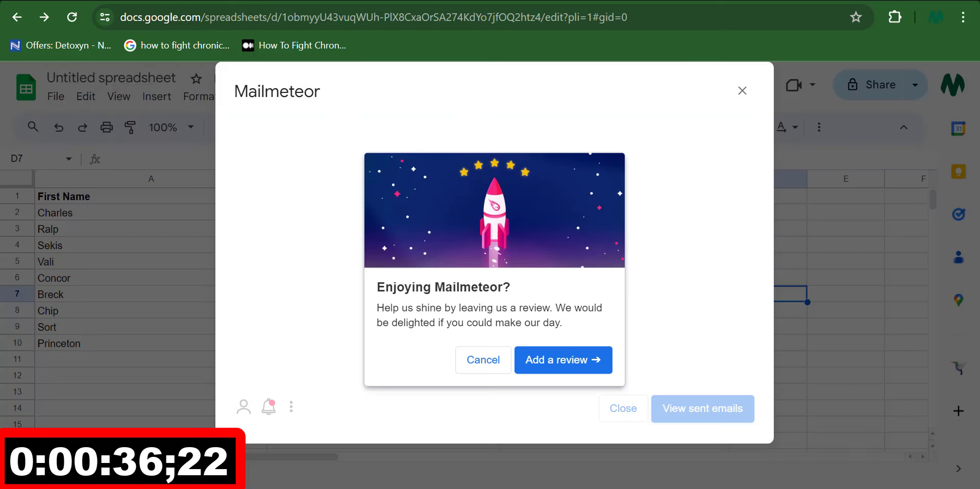
- Dismiss the review request and Mailmeteor dialog, then select the Campaign status column C
click(480, 360)
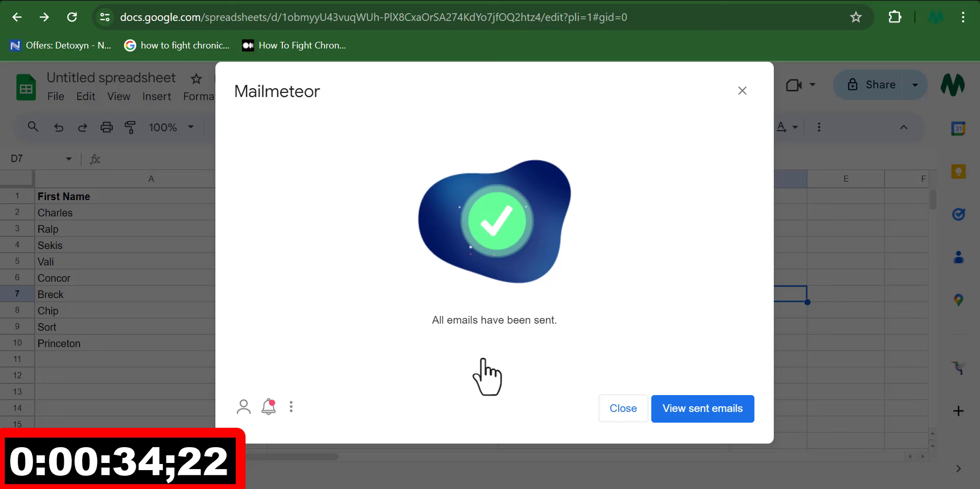
click(743, 90)
mouse_move(613, 294)
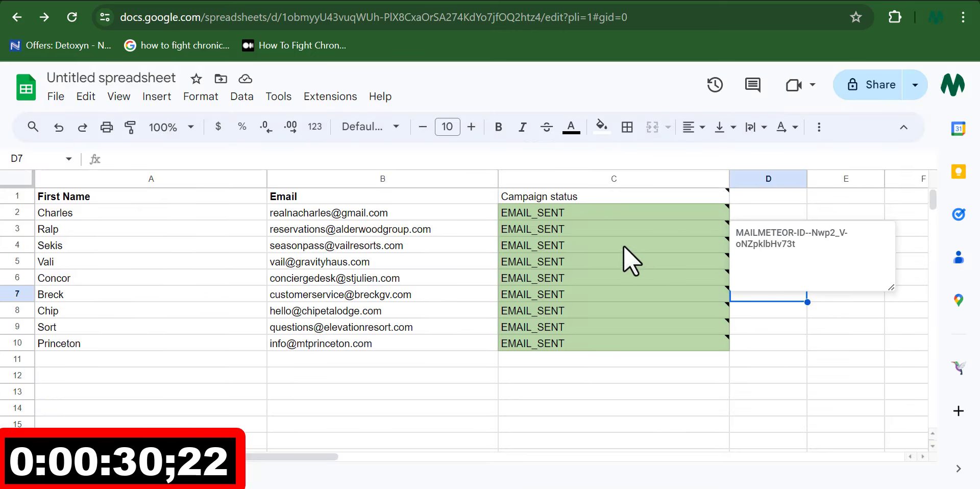
click(634, 176)
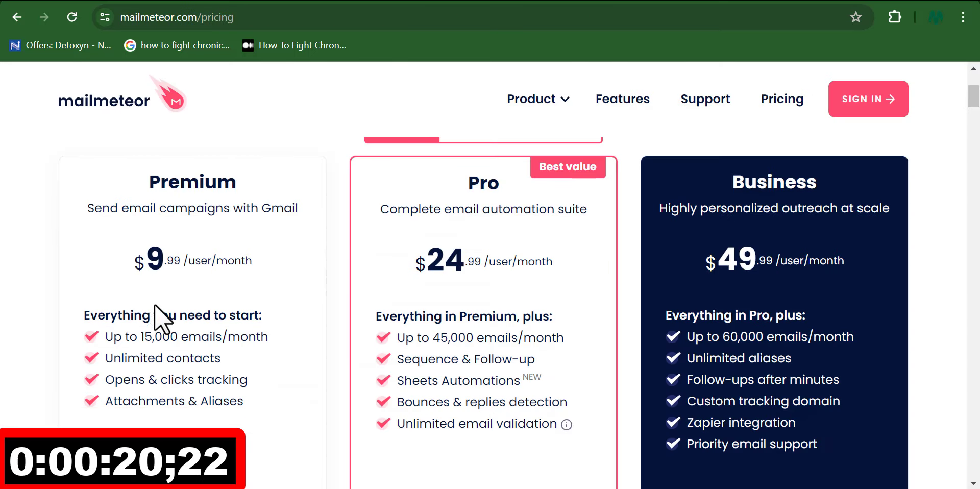
- Highlight the $9.99 Premium, $24.99 Pro and $49.99 Business plan prices, then scroll to Get Started
drag(135, 261, 245, 263)
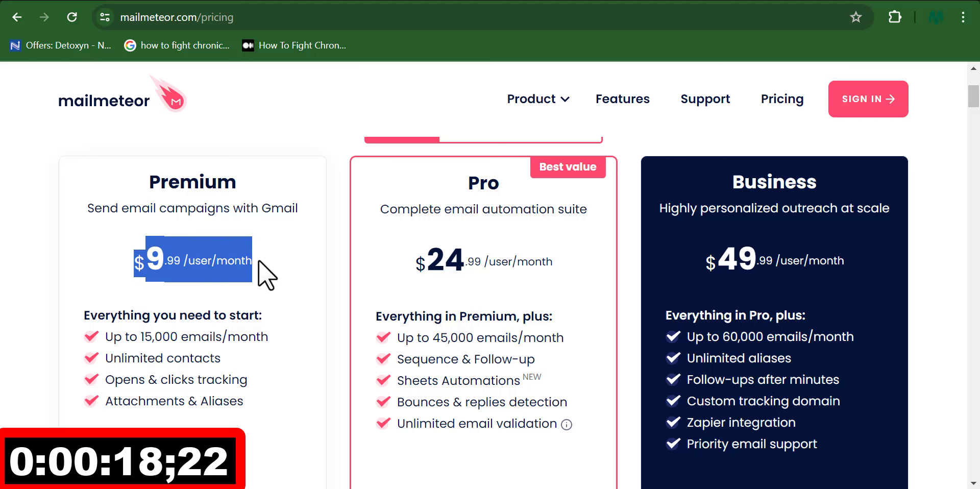
click(258, 261)
drag(403, 265, 558, 279)
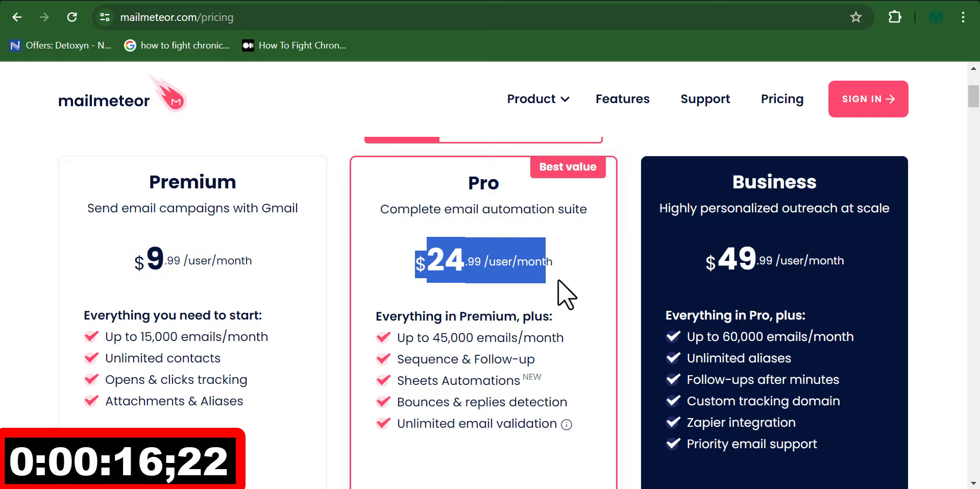
drag(697, 246, 860, 258)
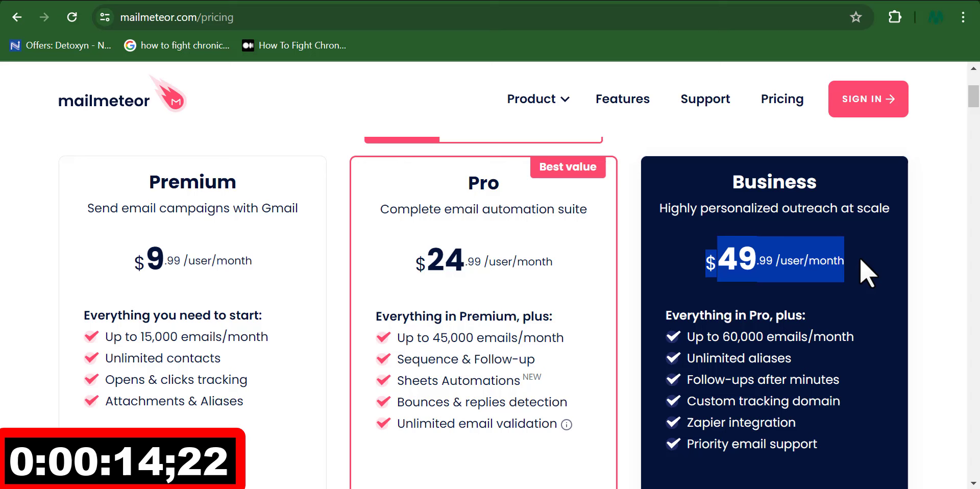
click(860, 257)
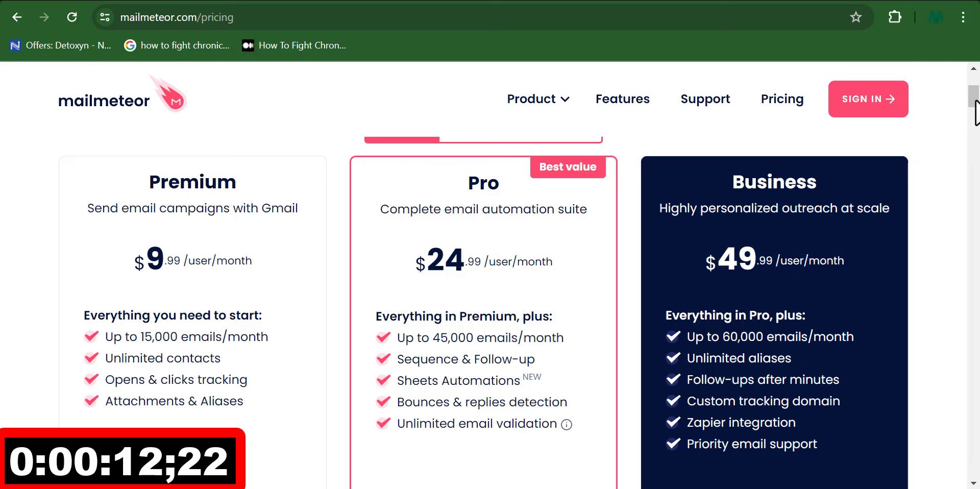
drag(975, 101, 977, 104)
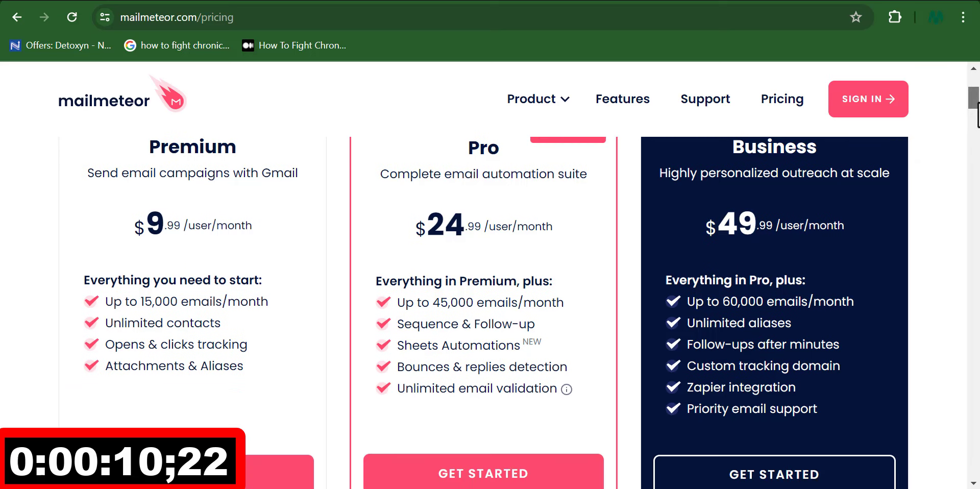